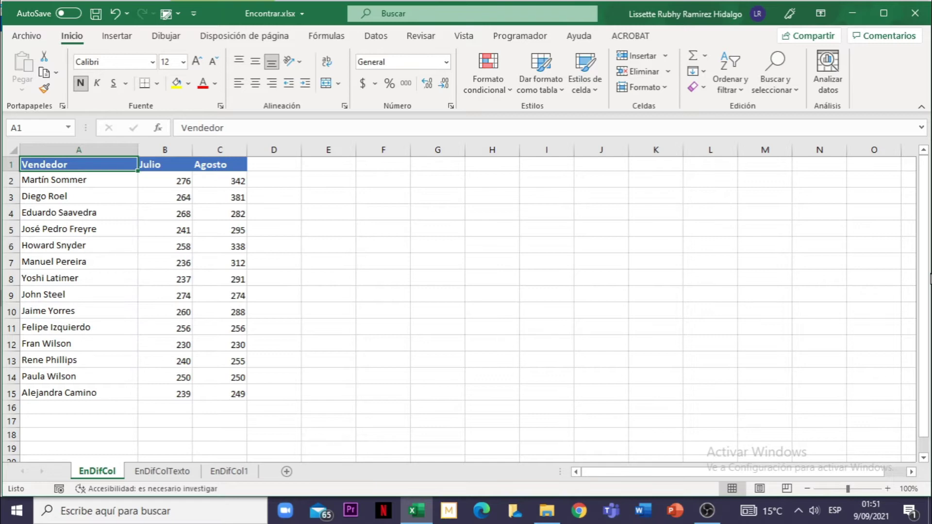
- Compare Julio and Agosto values row by row, e.g. 276 versus 342 in the first row
left_click(141, 247)
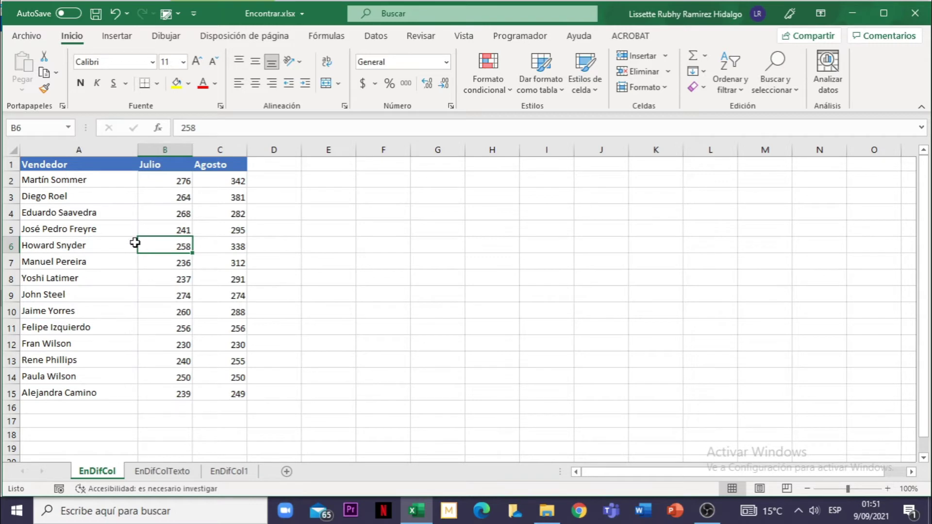
left_click(165, 184)
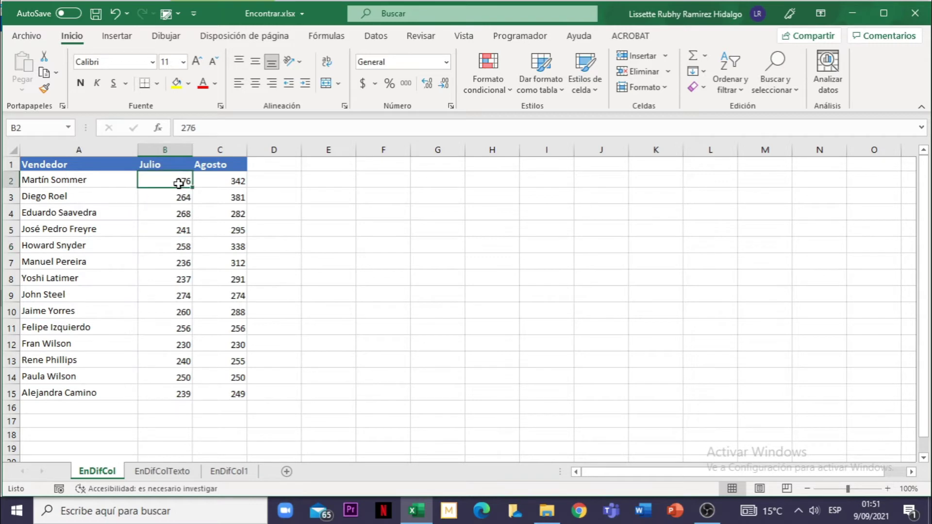
left_click(237, 184)
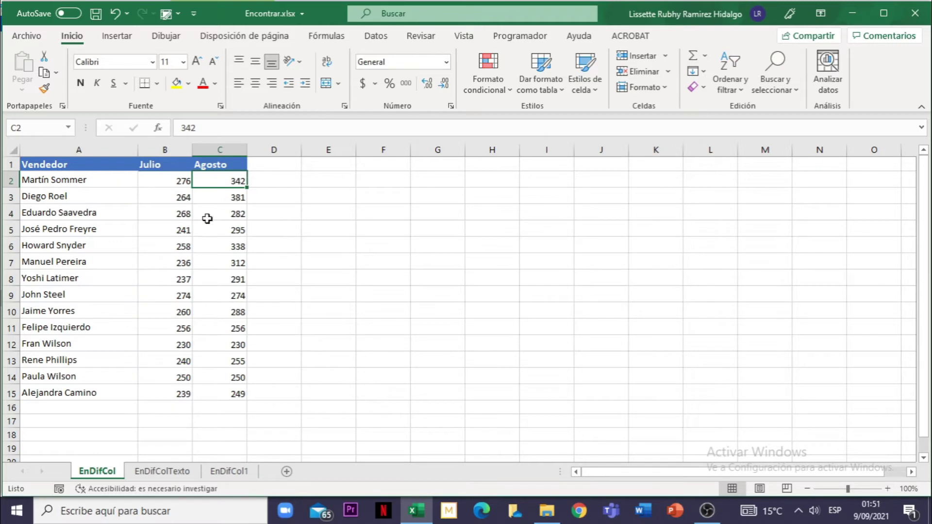
left_click(188, 228)
left_click(233, 228)
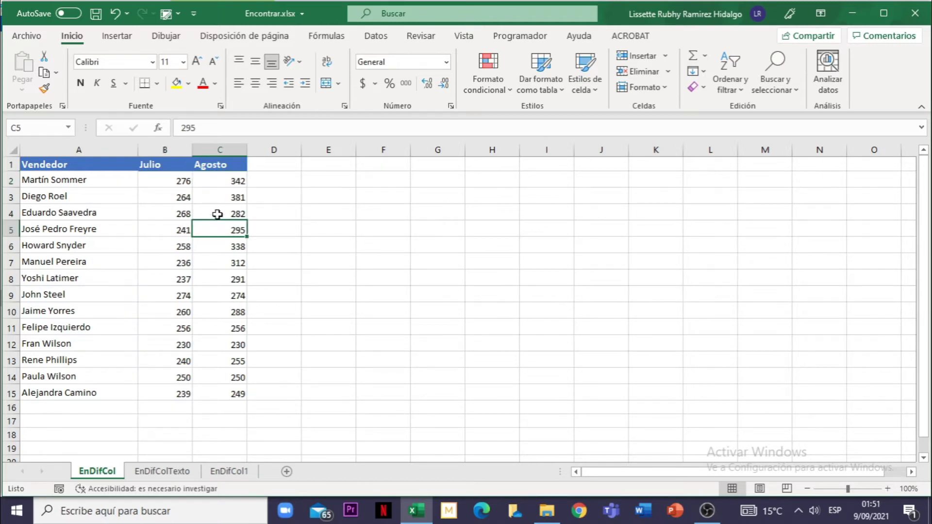
left_click(232, 196)
left_click(226, 223)
- Select B2:C15 and preview the Go To Special dialog, closing it unused
left_click_drag(168, 181, 220, 385)
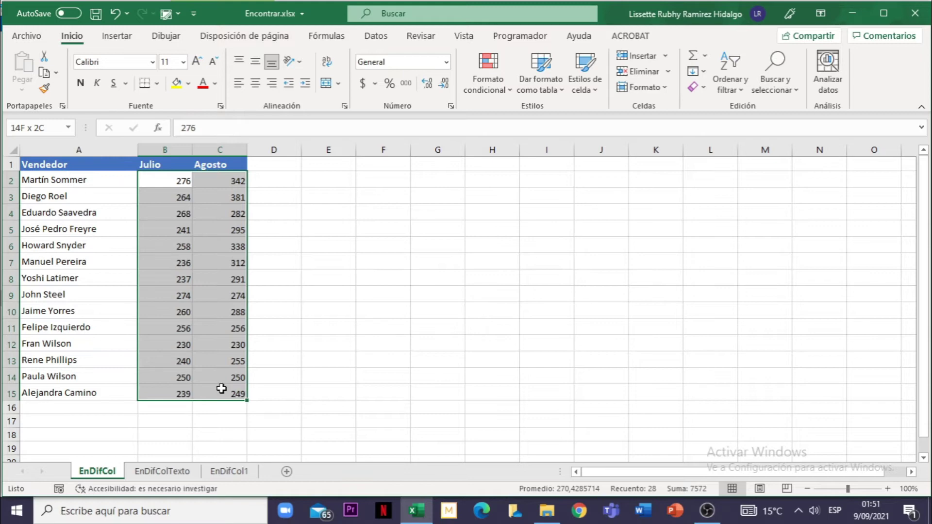
left_click_drag(222, 389, 221, 389)
key("F5")
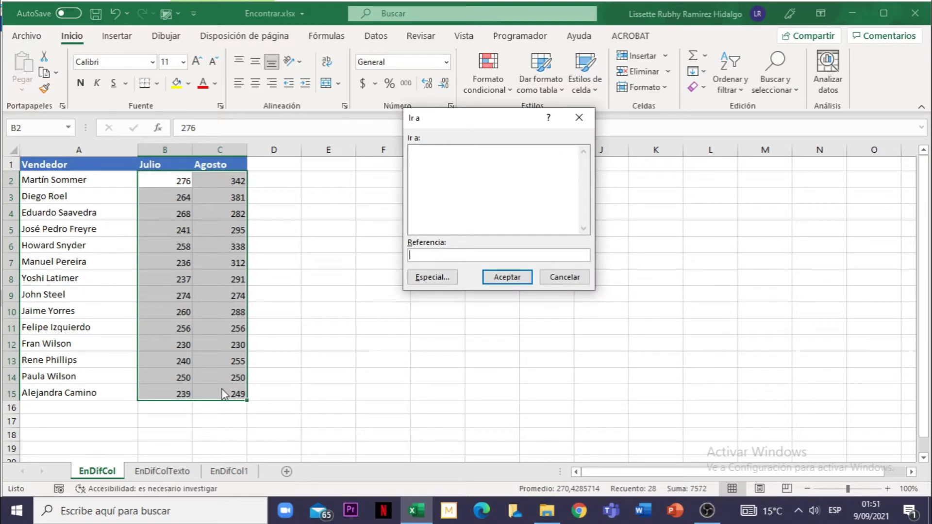
left_click(432, 278)
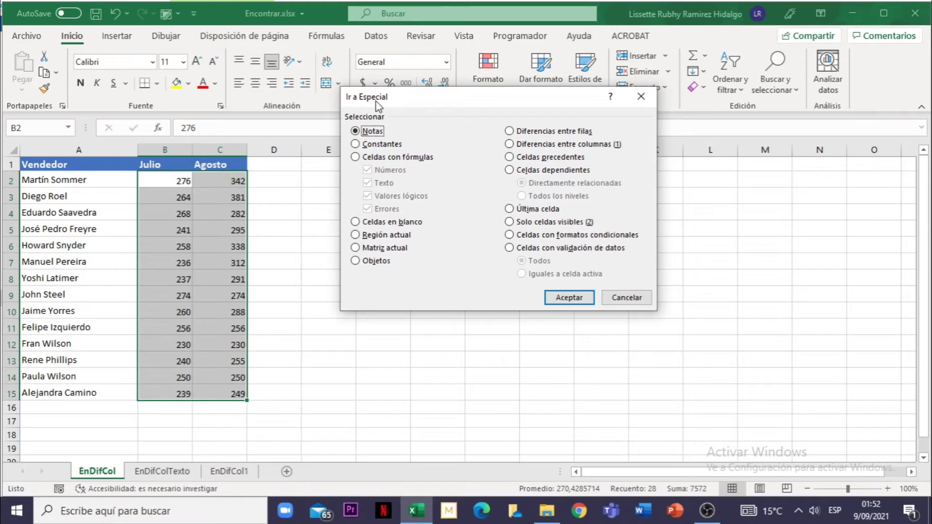
left_click(641, 96)
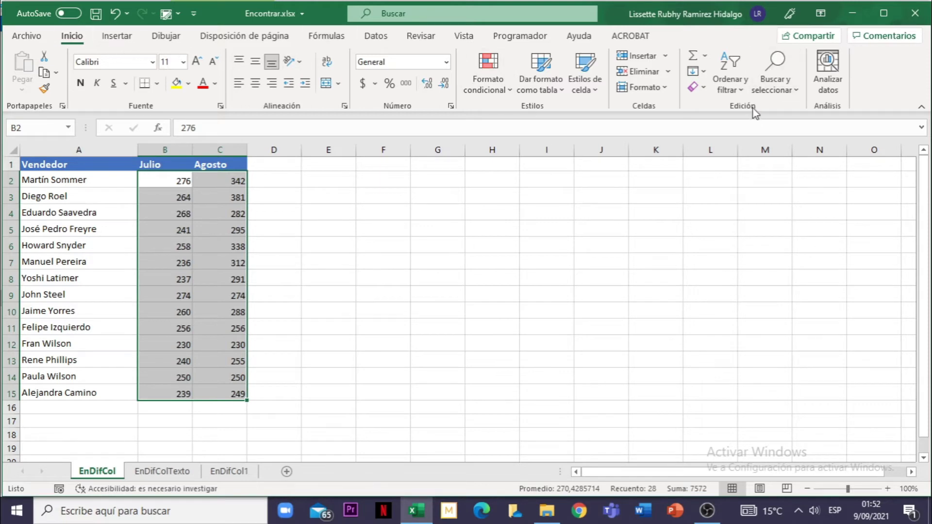
- Select Agosto cells differing from Julio via Go To Special 'Diferencias entre filas', then deselect
left_click(789, 93)
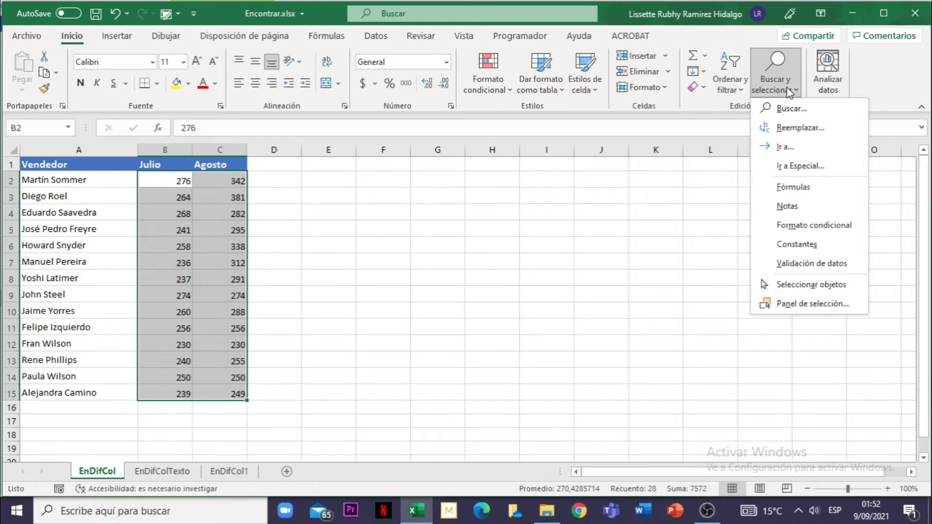
left_click(801, 168)
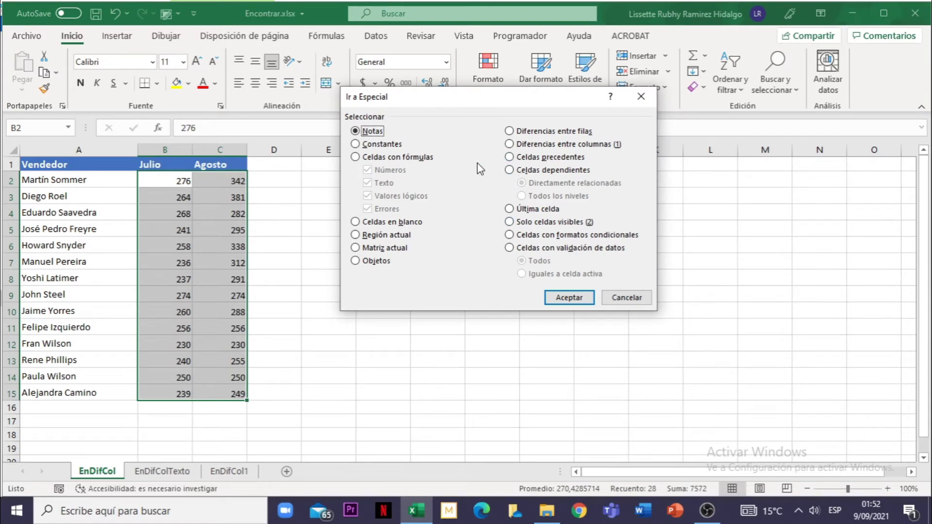
left_click(518, 133)
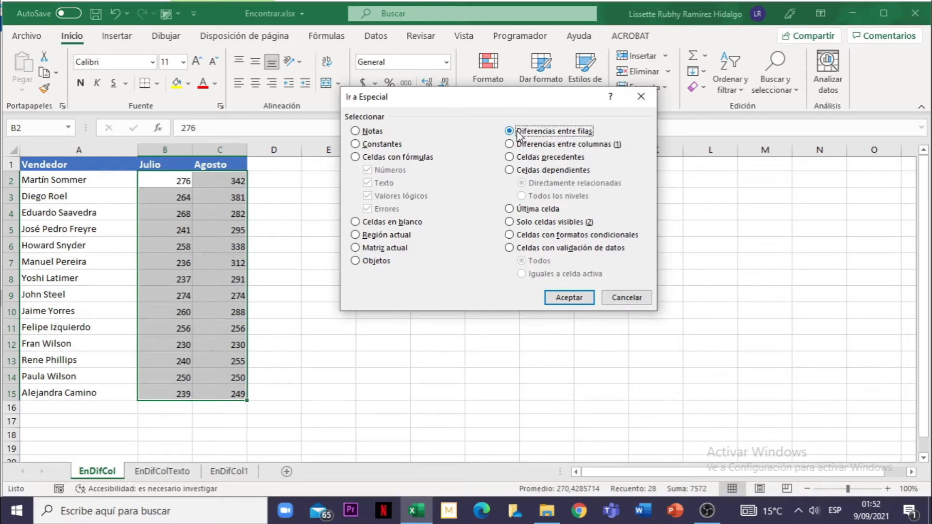
left_click(565, 297)
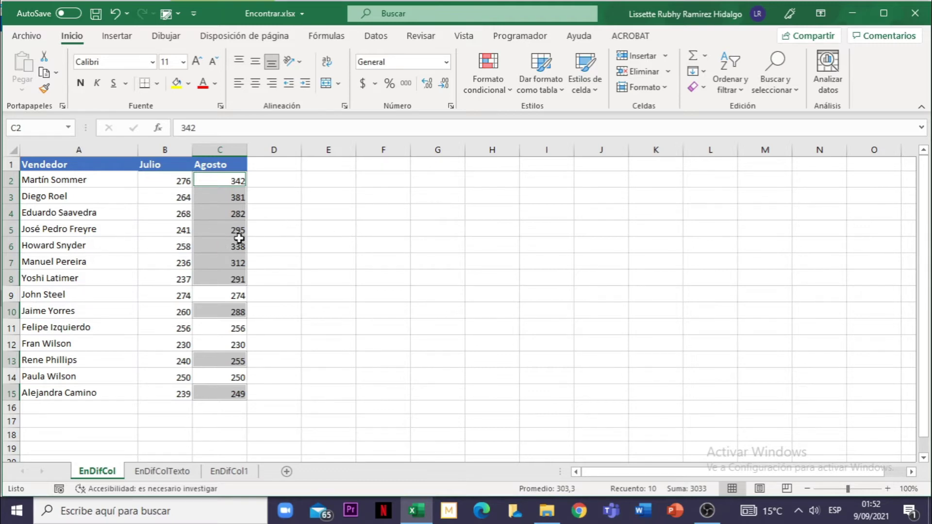
left_click(295, 232)
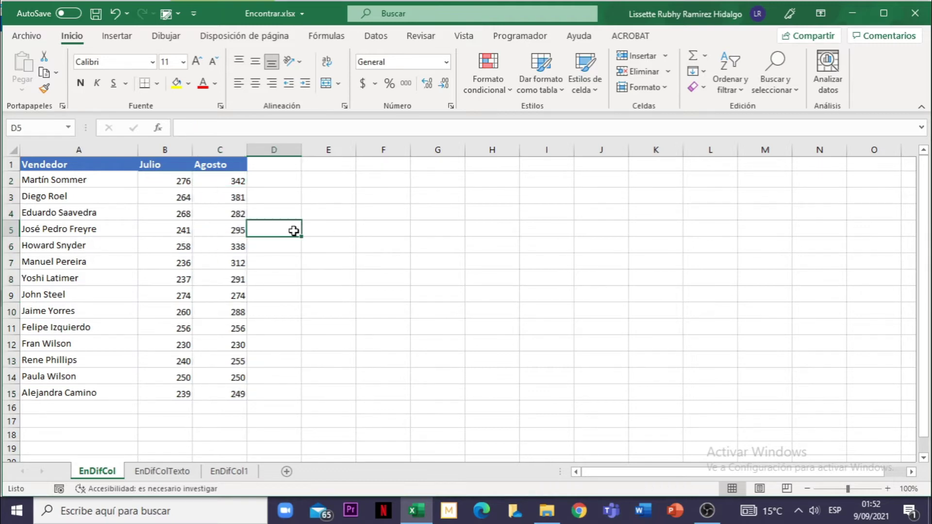
- On EnDifColTexto, select A2:B16 and apply Go To Special 'Diferencias entre filas'
left_click(148, 472)
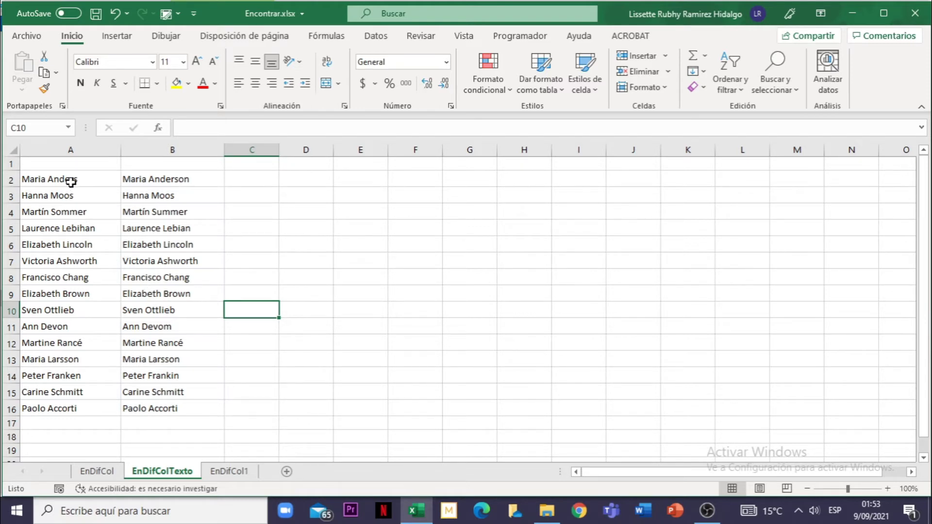
left_click_drag(71, 182, 152, 406)
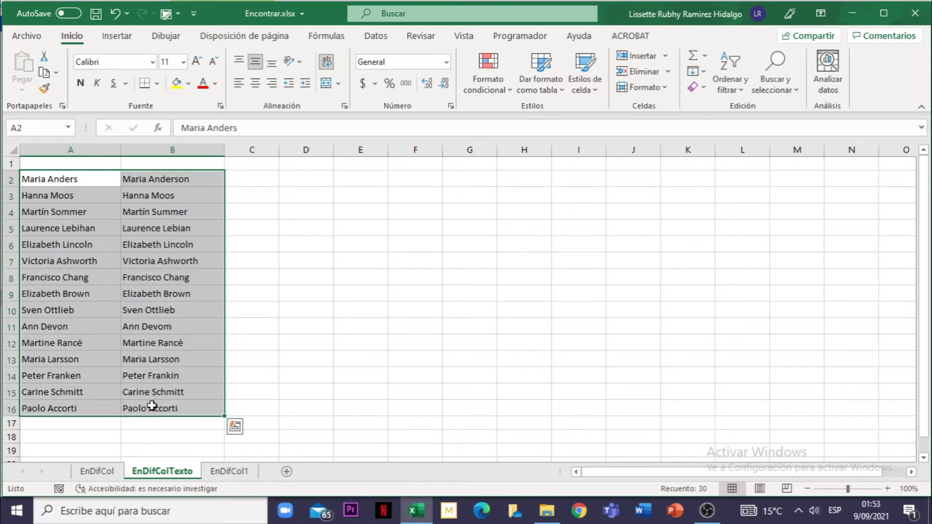
left_click(784, 91)
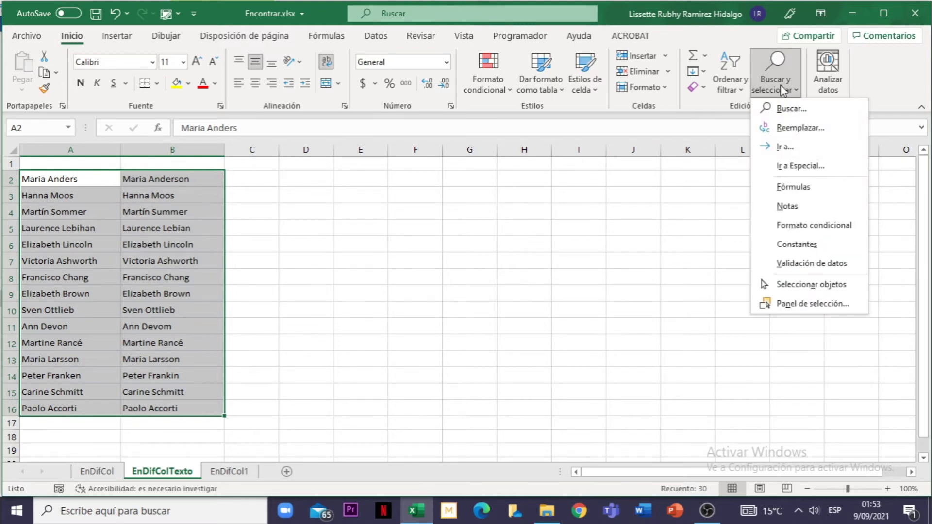
left_click(788, 168)
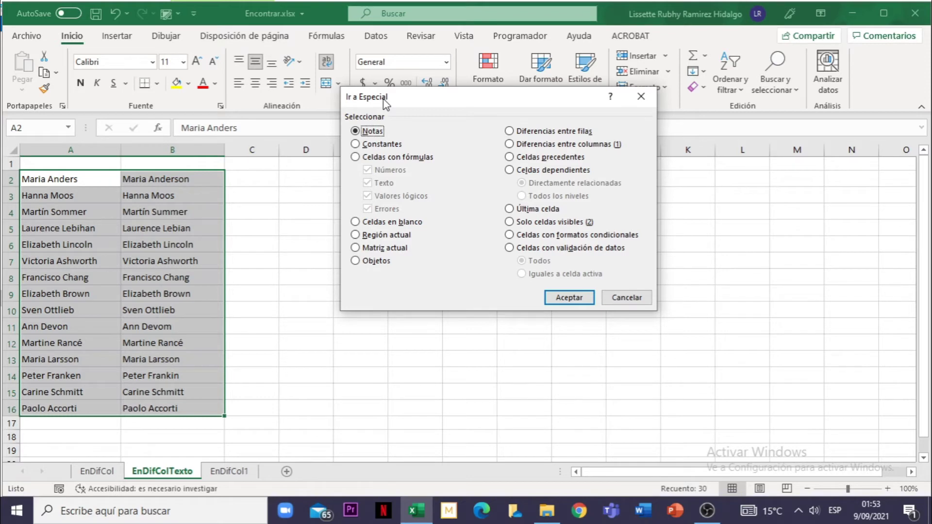
left_click(519, 132)
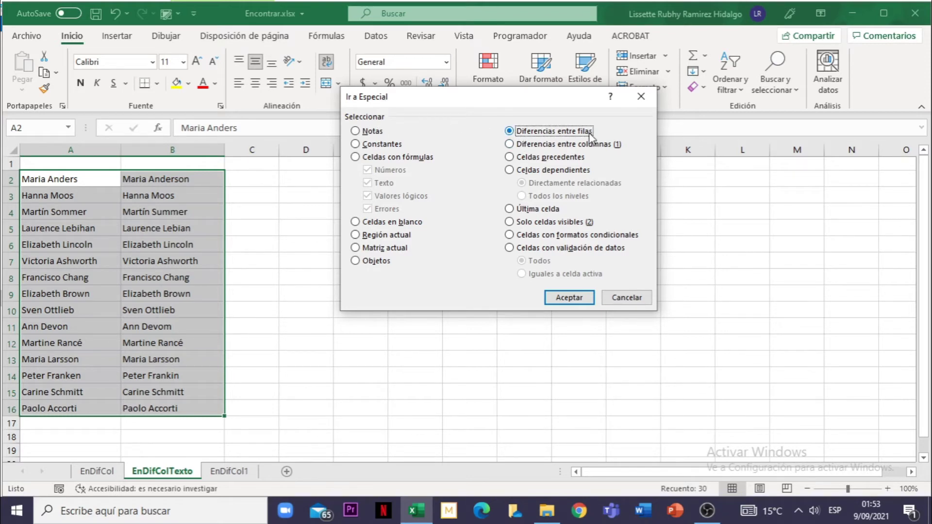
left_click(574, 299)
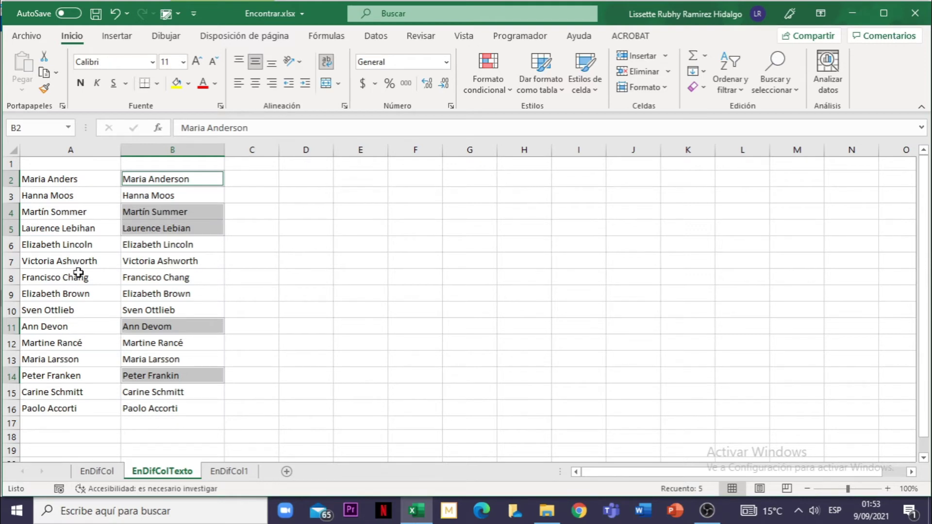
- Deselect the mismatched names and open the EnDifCol1 CPU inventory sheet
left_click(276, 350)
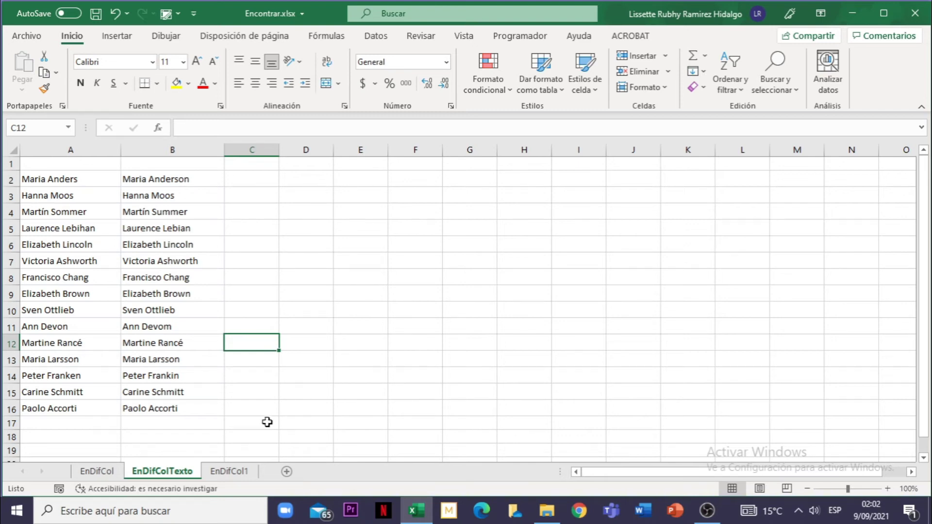
left_click(229, 471)
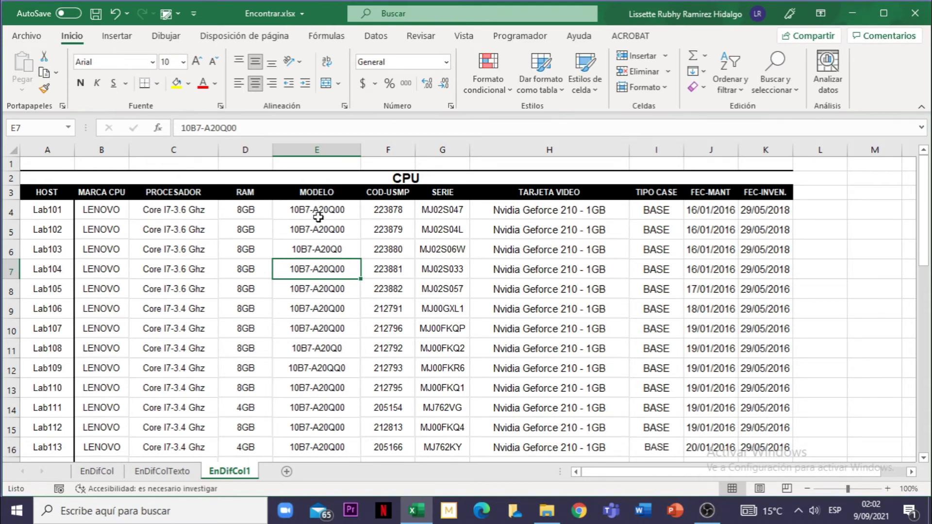
- Select the MODELO column data and apply Go To Special 'Diferencias entre columnas'
mouse_move(318, 217)
left_mouse_down()
mouse_move(305, 489)
mouse_move(317, 430)
left_mouse_up()
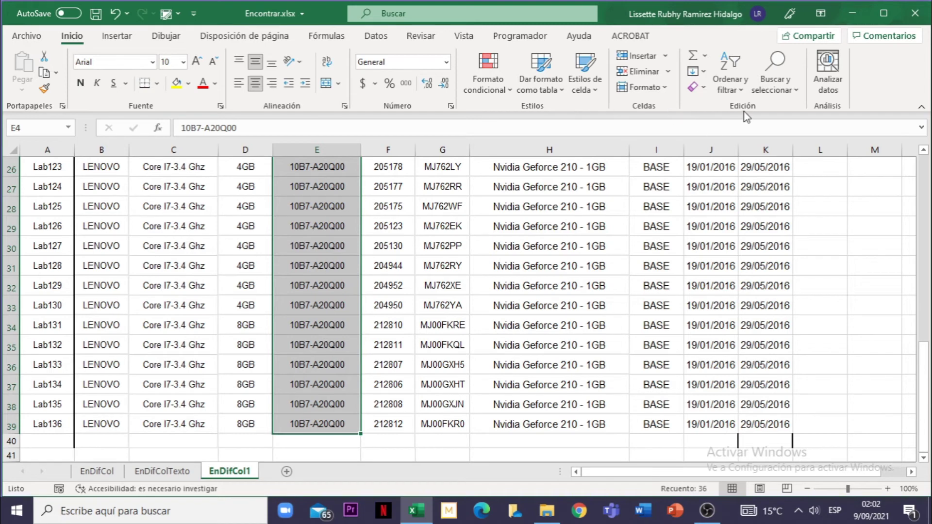
left_click(773, 87)
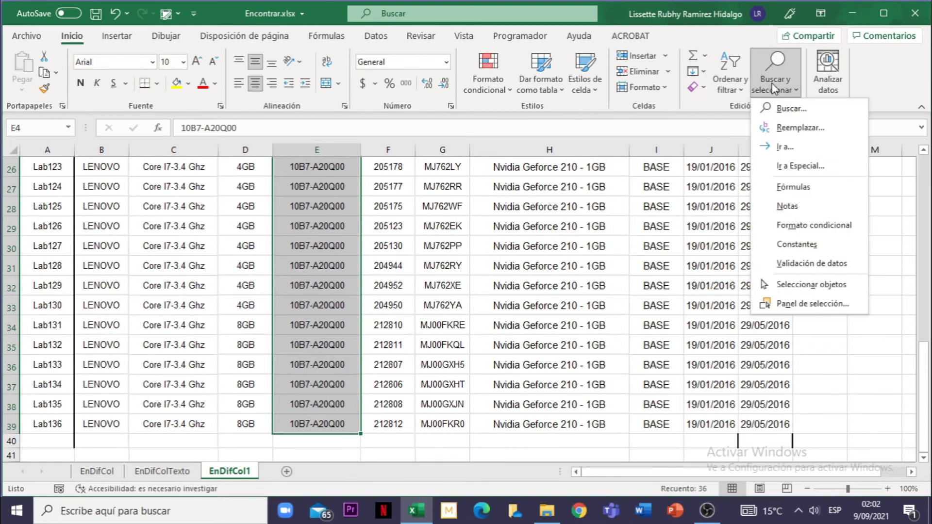
left_click(793, 174)
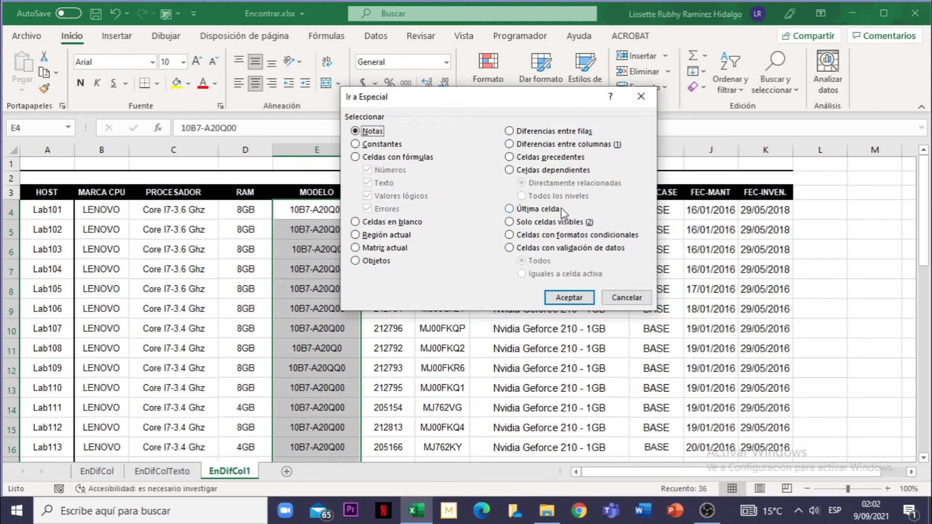
left_click(517, 148)
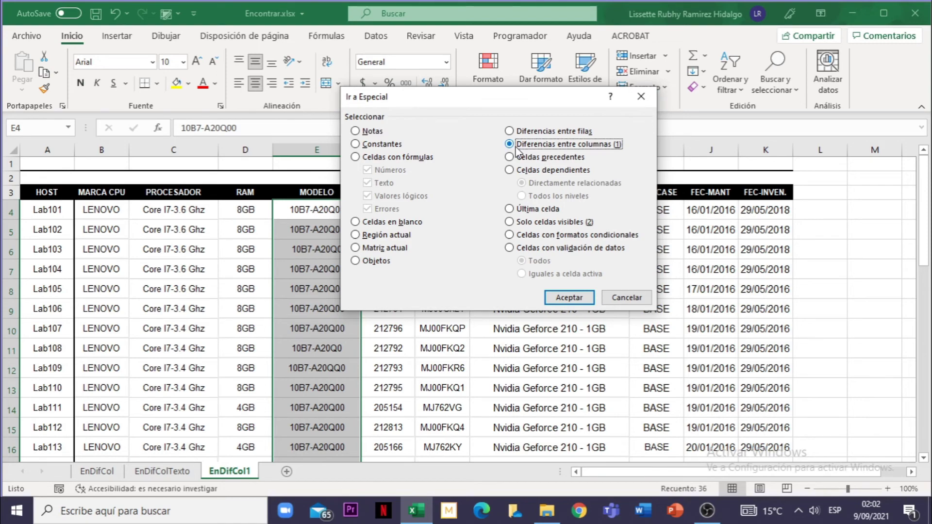
left_click(570, 298)
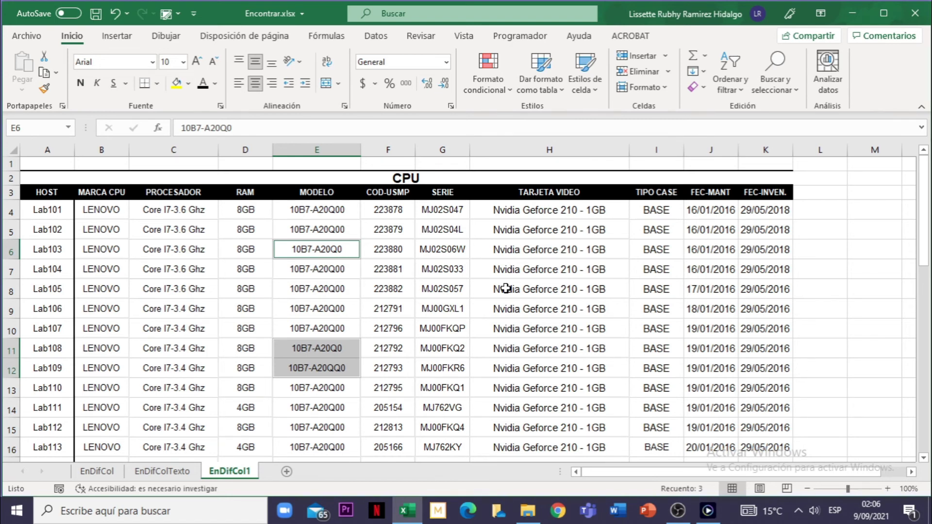
- Set the font colour of the selected MODELO entries in rows 6, 11, 12 to red
left_click(215, 83)
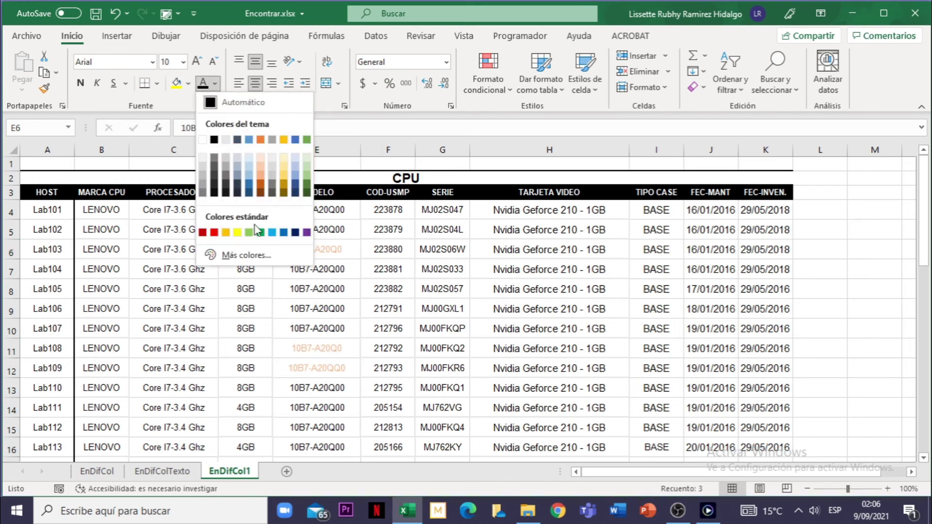
left_click(214, 233)
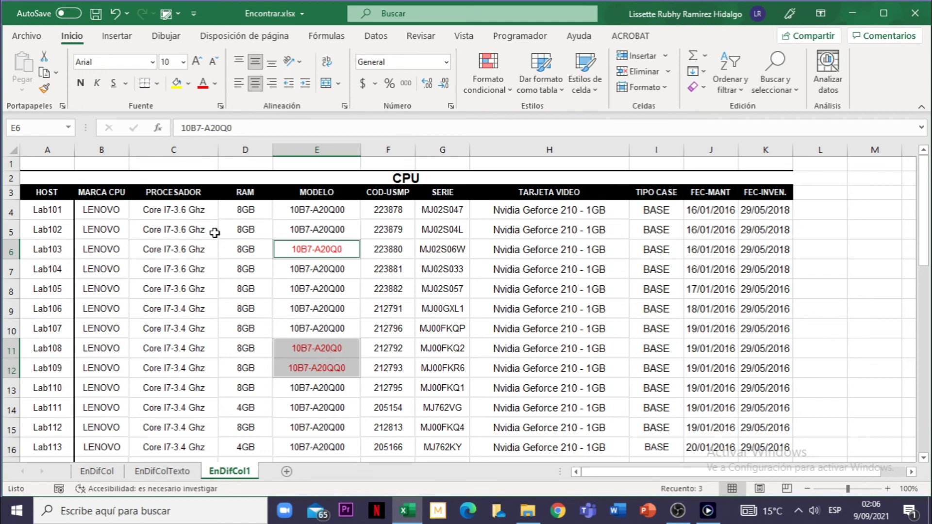